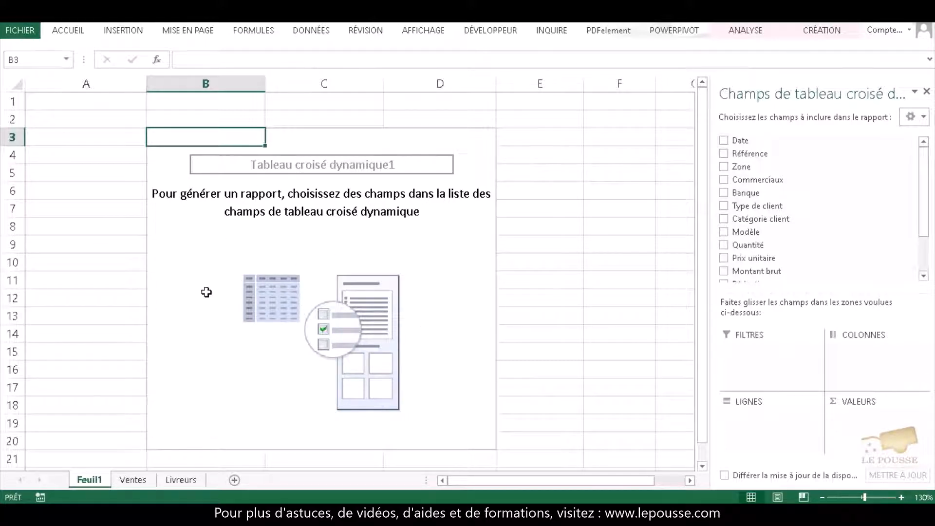
Review the source data on the Ventes sheet and build the Feuil1 pivot table with Commerciaux as rows and summed Quantité as values
click(133, 481)
click(236, 249)
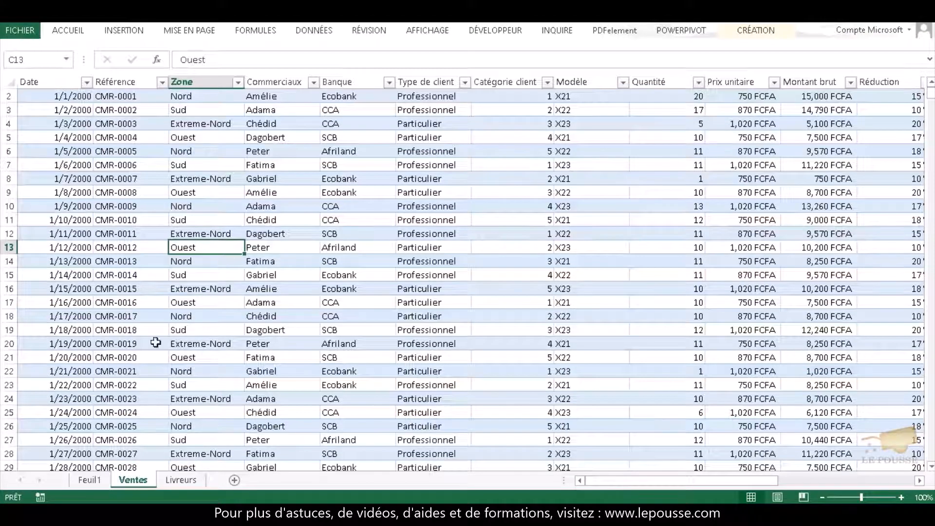
click(90, 480)
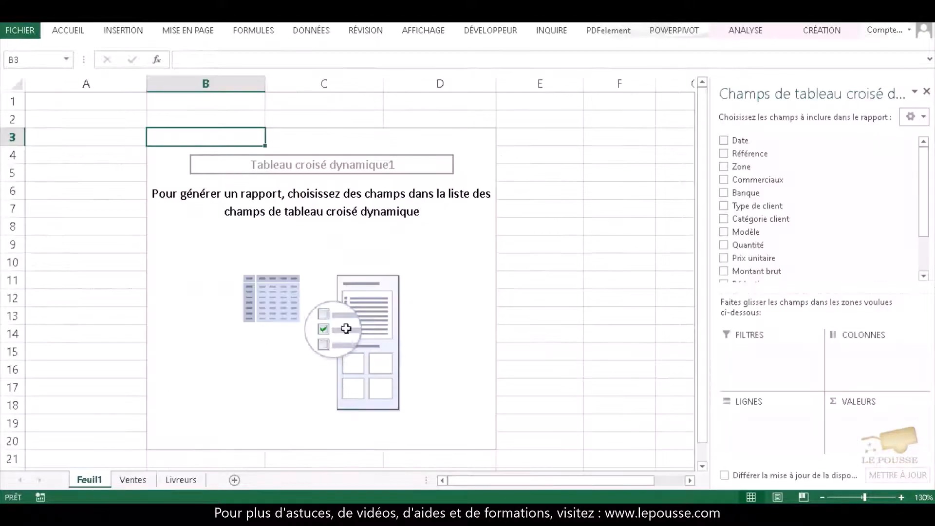
click(724, 180)
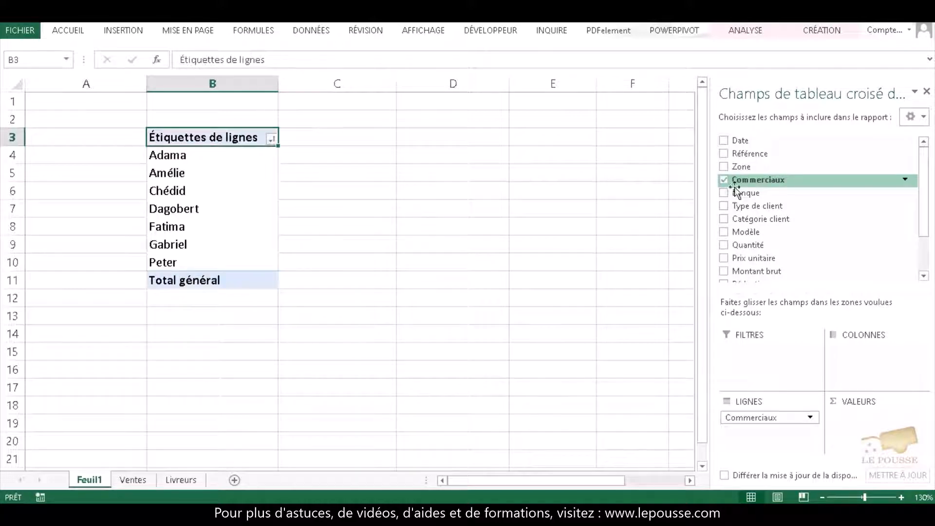
click(725, 245)
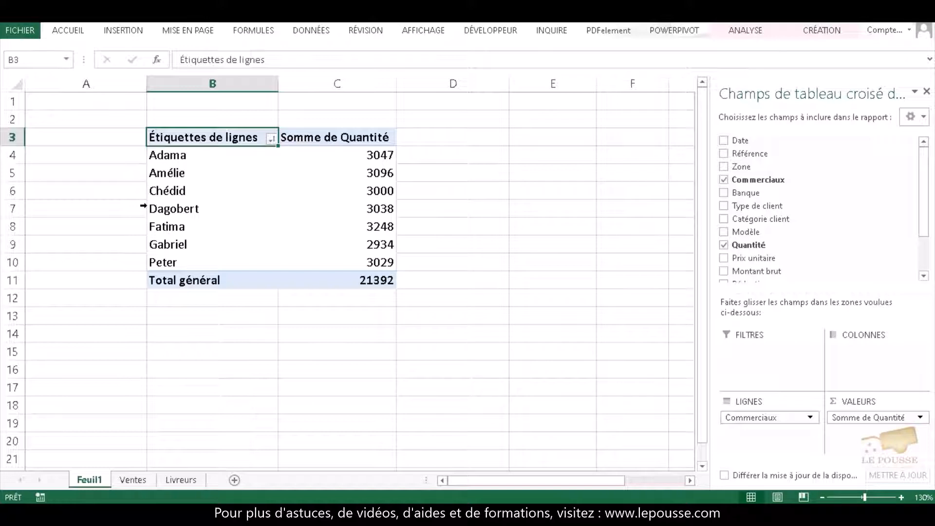
Move the fourth salesperson manually to first place in the pivot table's row labels and check the matching quantities
click(181, 208)
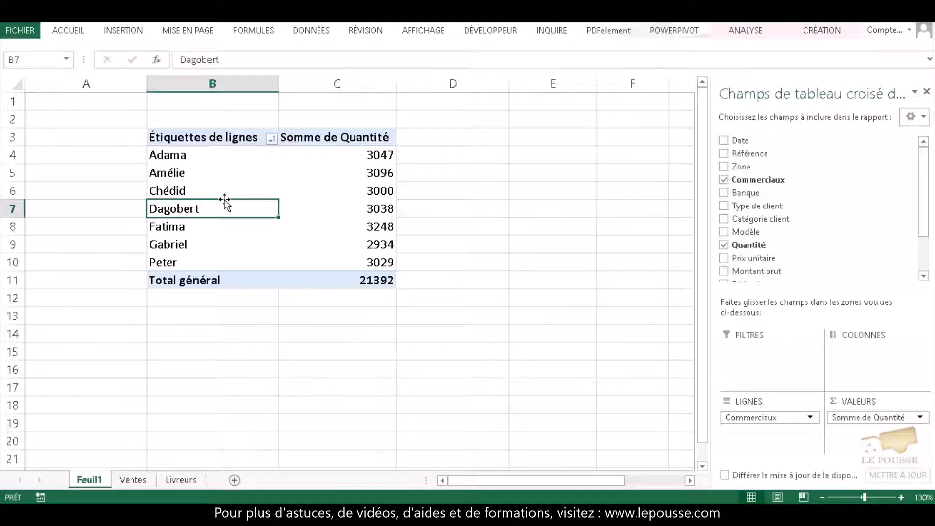
drag(225, 200, 227, 206)
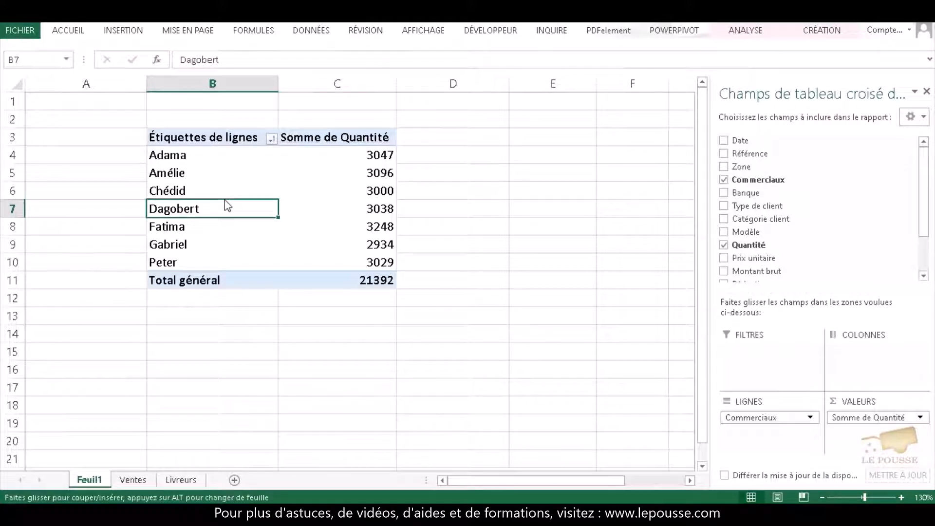
drag(226, 211, 268, 152)
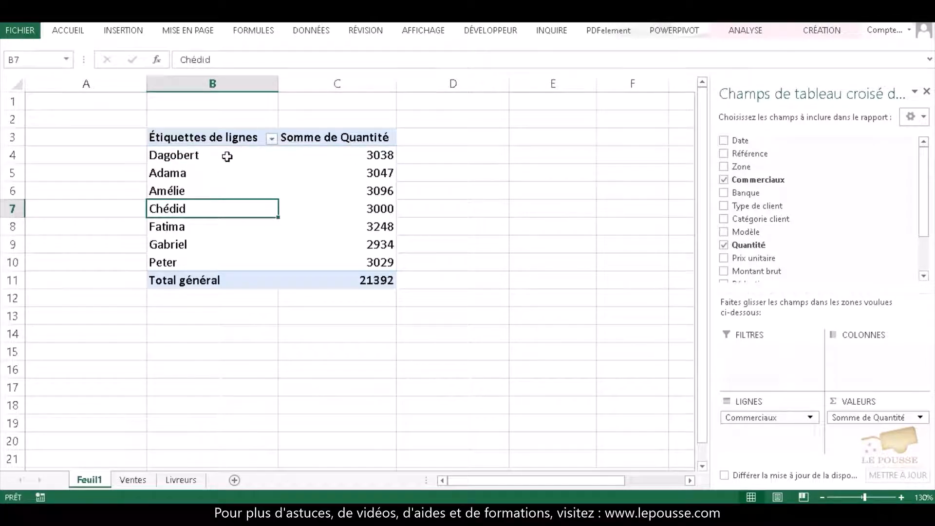
click(227, 157)
click(347, 153)
click(355, 176)
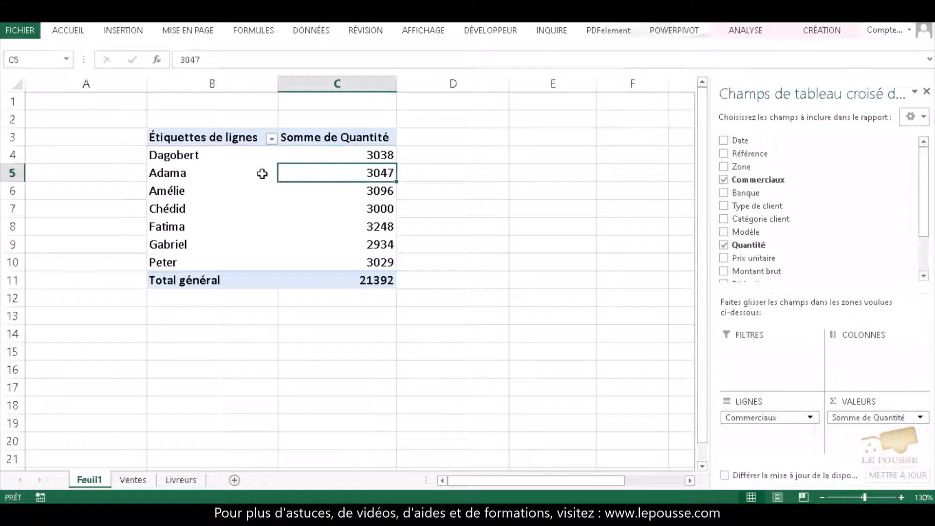
click(179, 155)
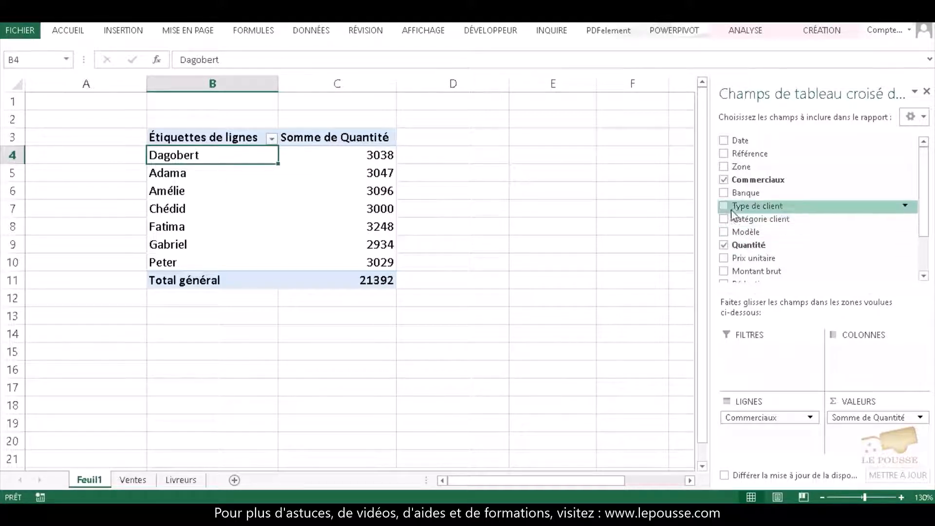
Add the Banque field as the pivot table's columns and sort the Commerciaux row labels from A to Z
click(725, 193)
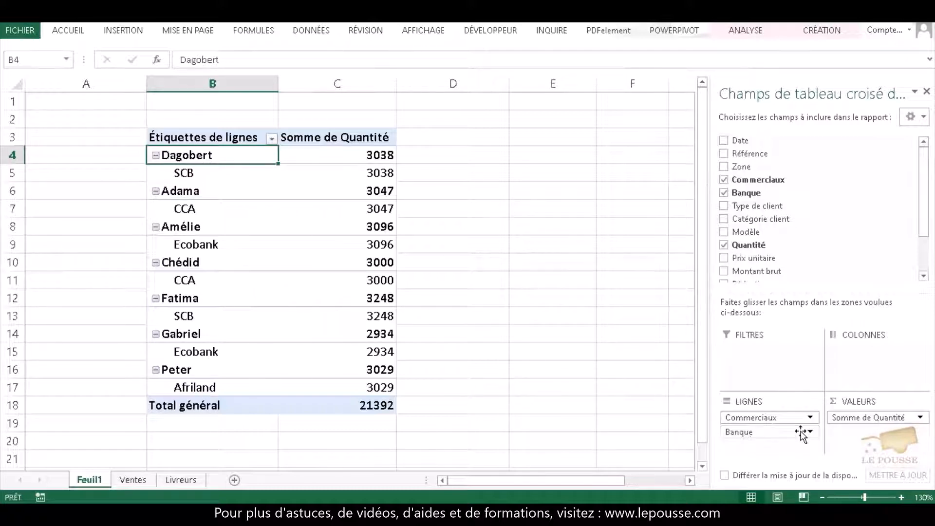
drag(802, 431, 865, 353)
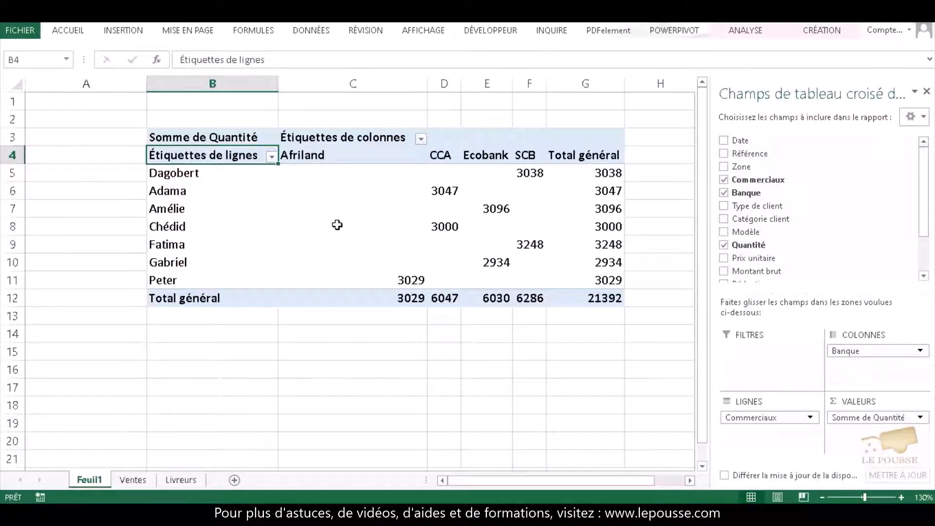
click(272, 157)
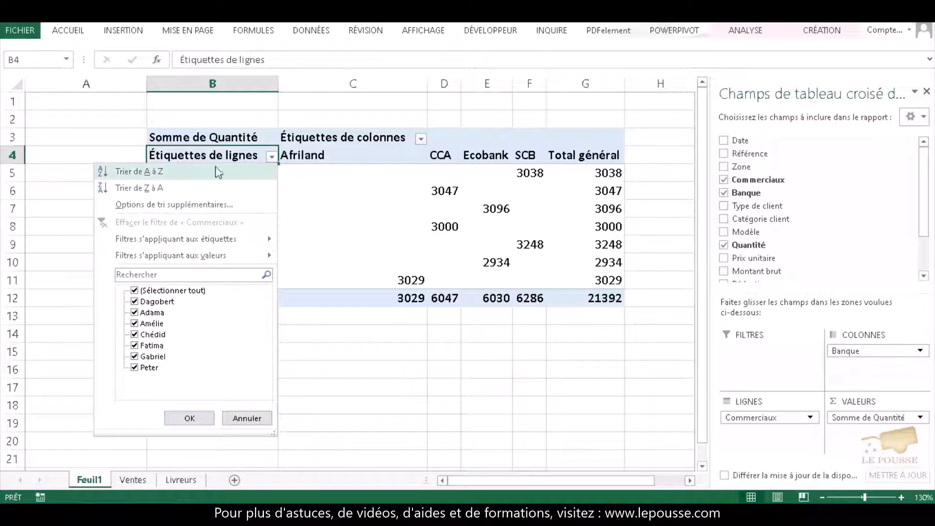
click(172, 176)
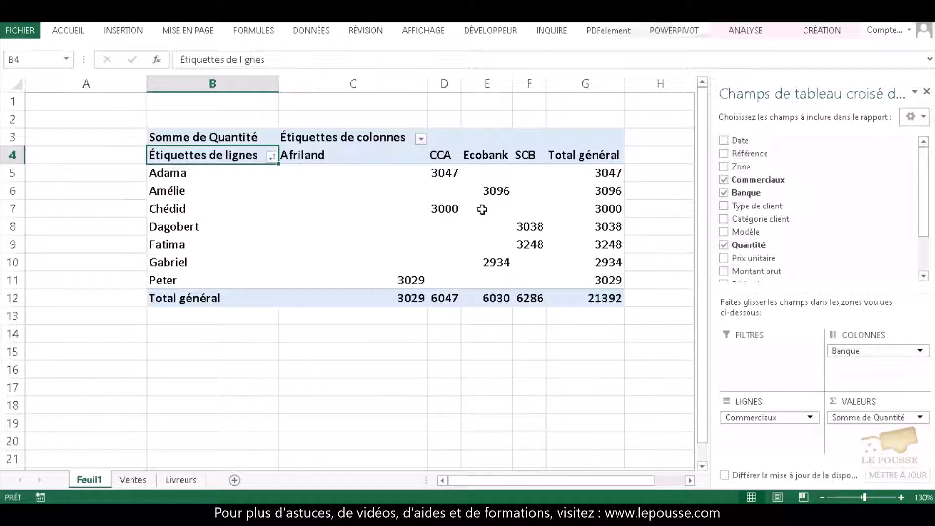
Filter the Commerciaux row labels to show only the second and fourth salespeople in the alphabetical list
click(271, 156)
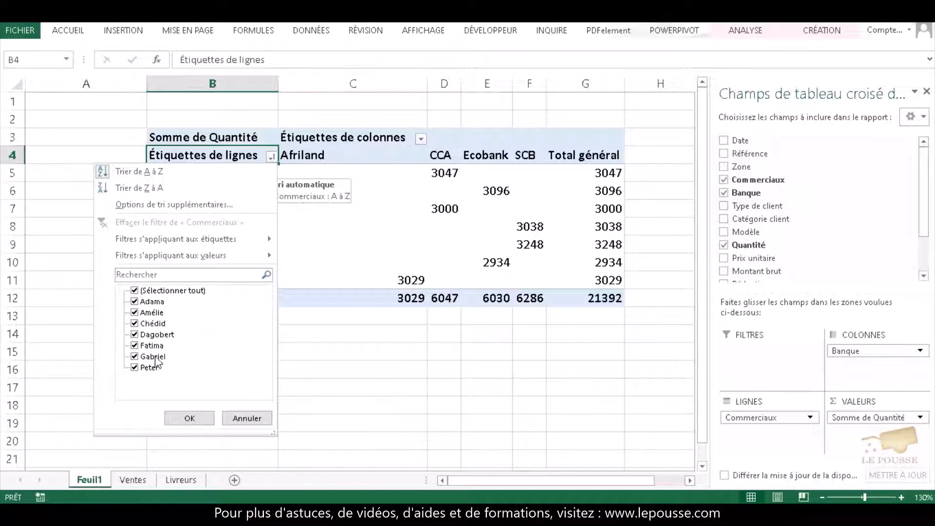
click(138, 358)
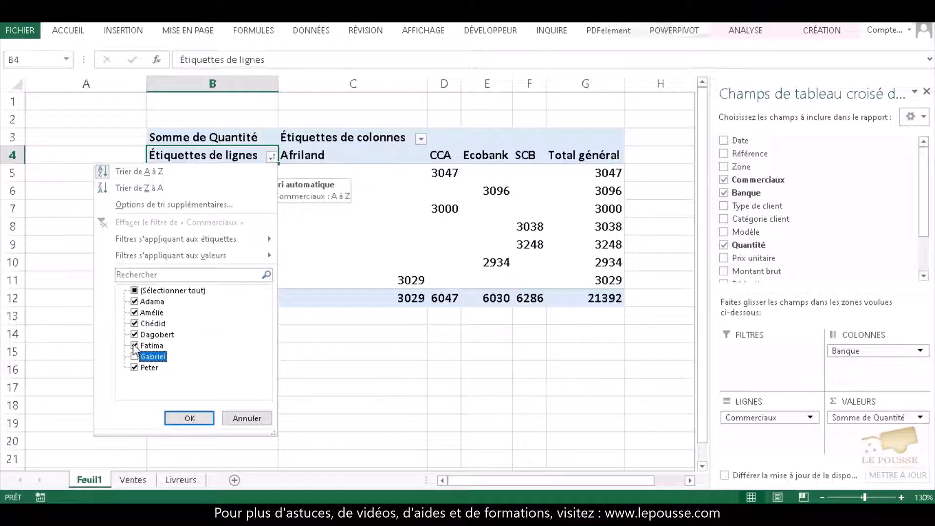
click(135, 347)
click(133, 335)
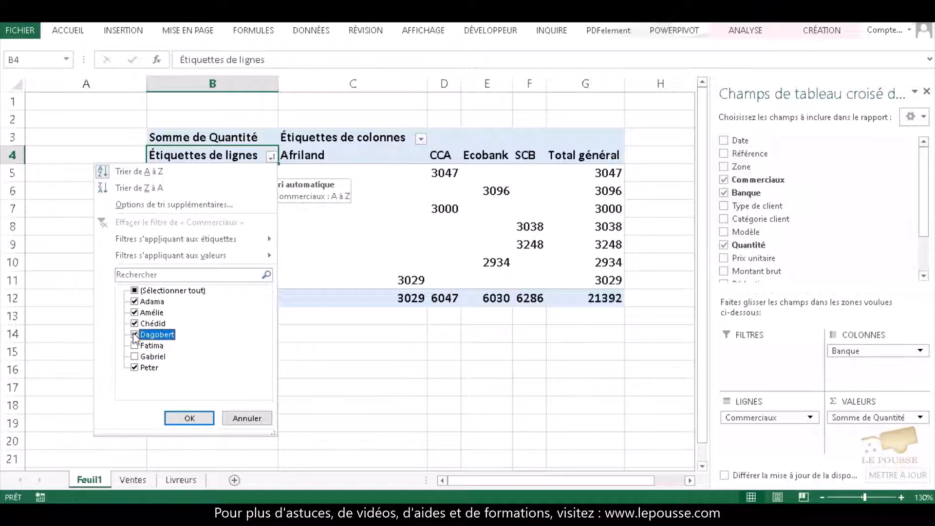
click(135, 346)
click(135, 357)
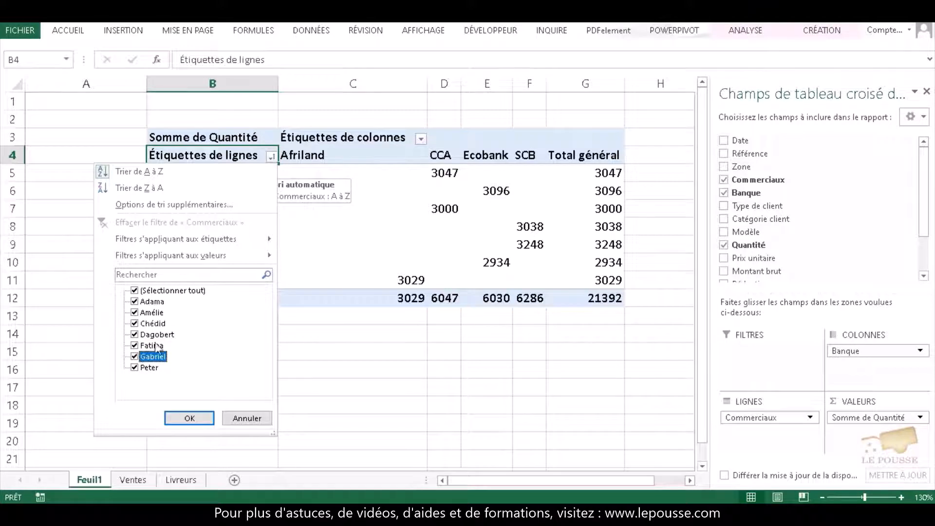
click(190, 292)
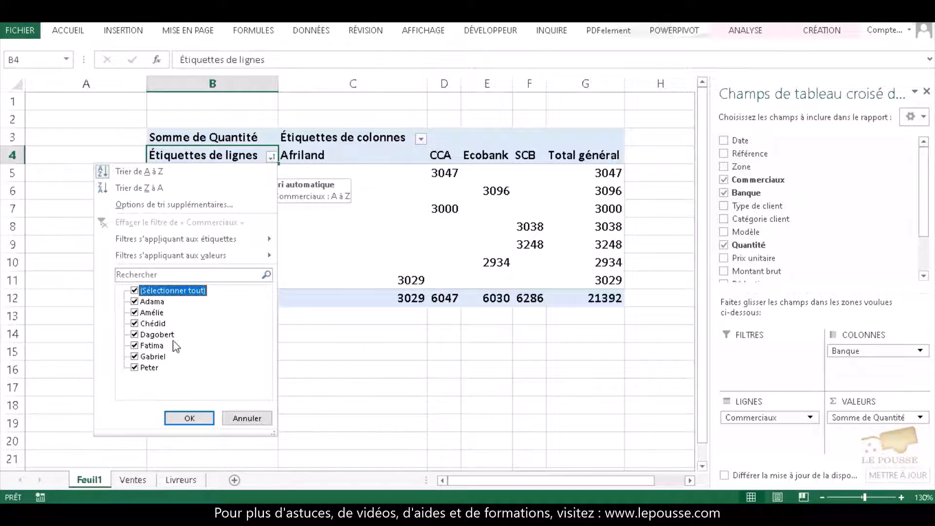
click(135, 290)
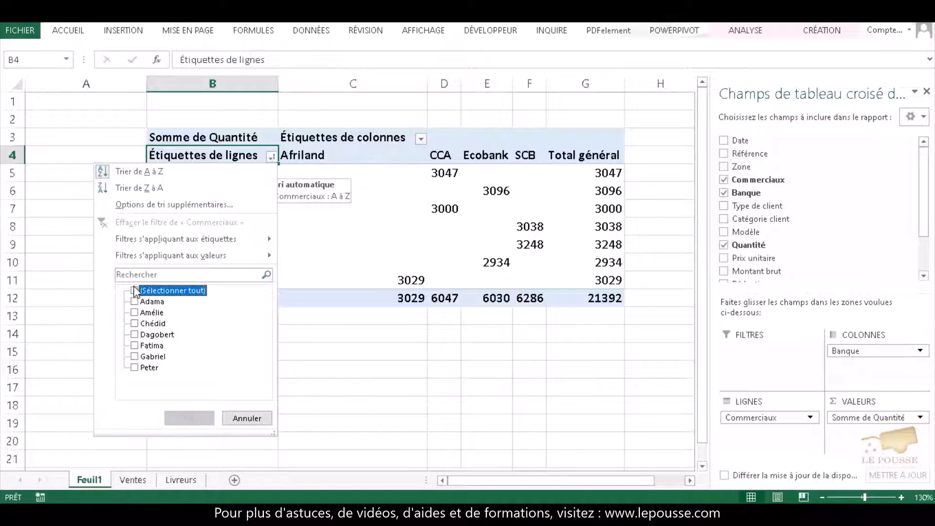
click(135, 313)
click(135, 335)
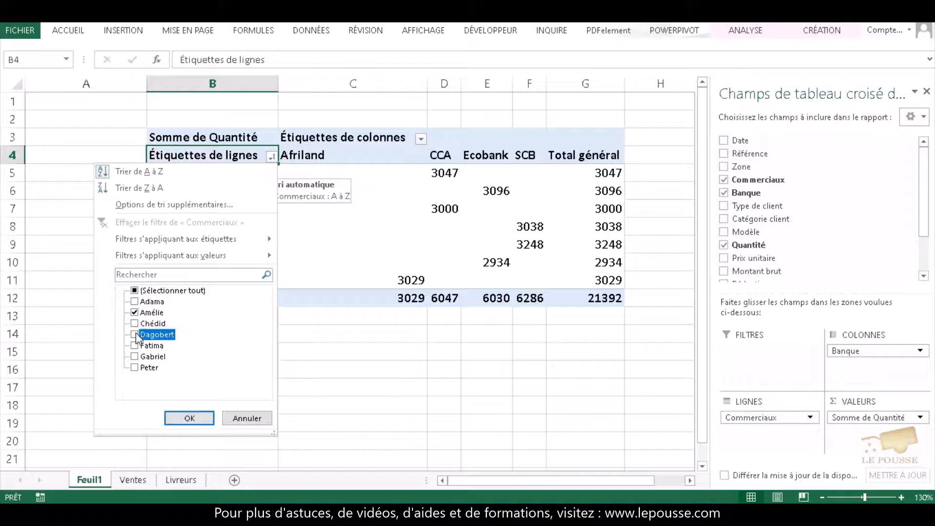
click(186, 417)
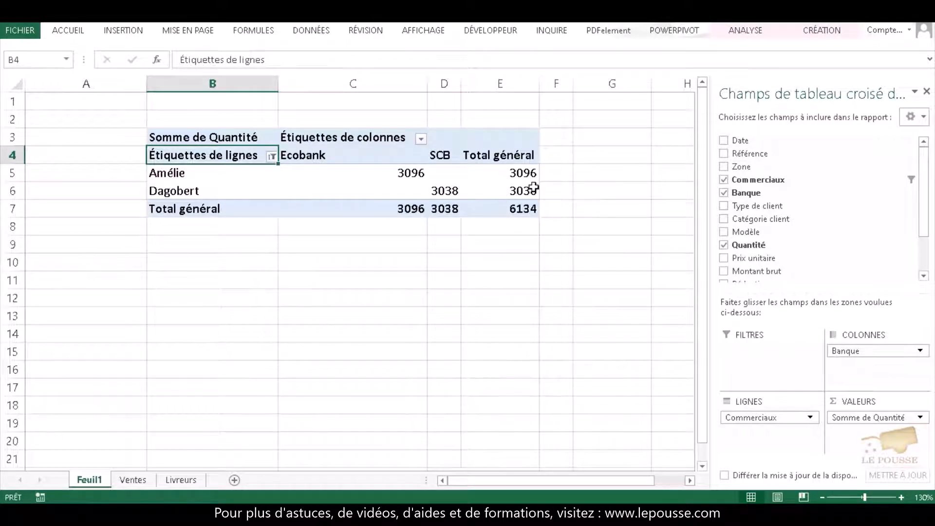
mouse_move(534, 187)
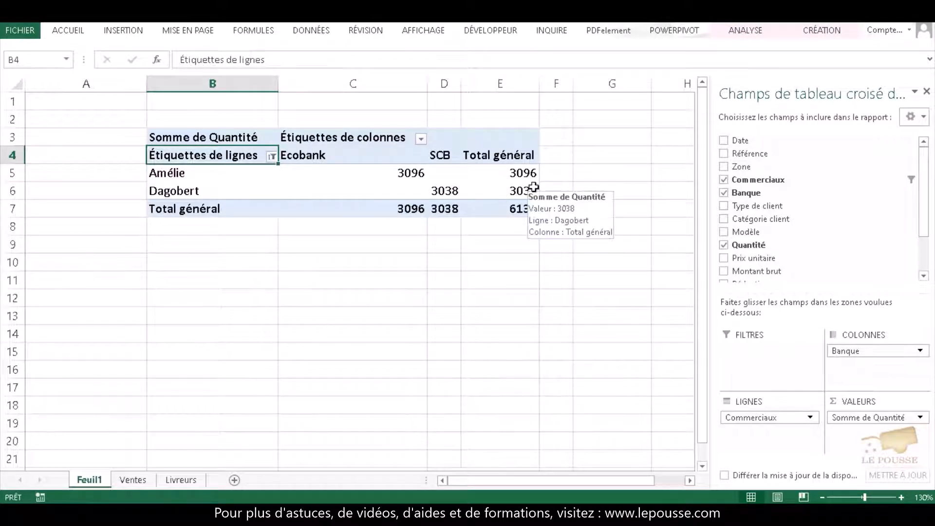
Clear the Commerciaux selection filter and apply a "se termine par" label filter to the row labels instead
click(272, 155)
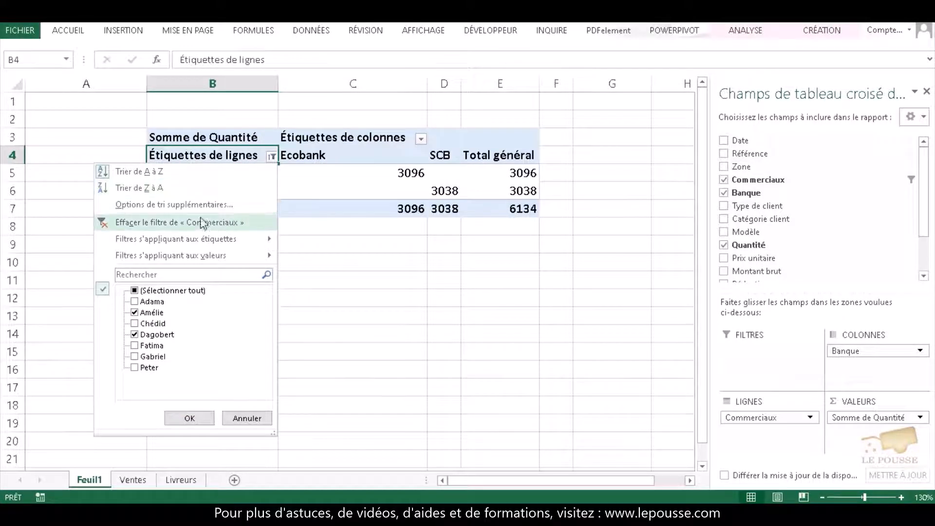
click(251, 227)
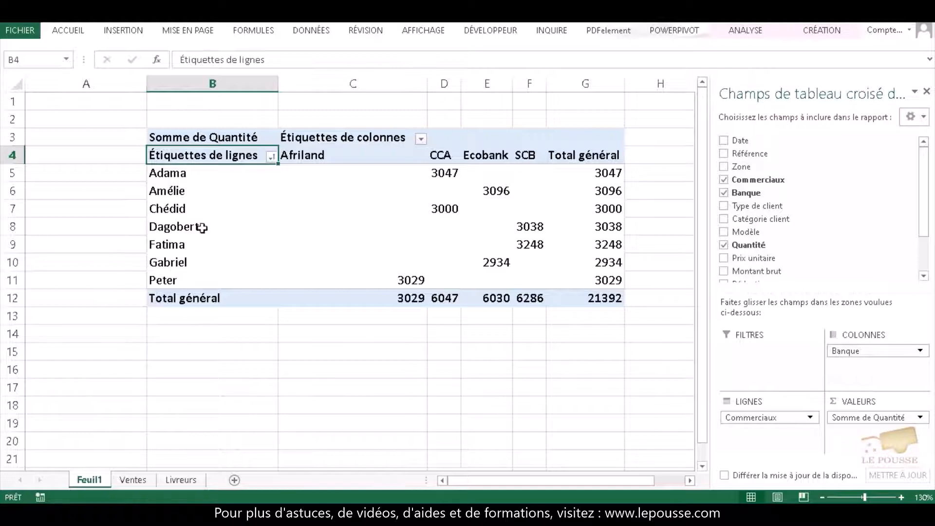
click(271, 157)
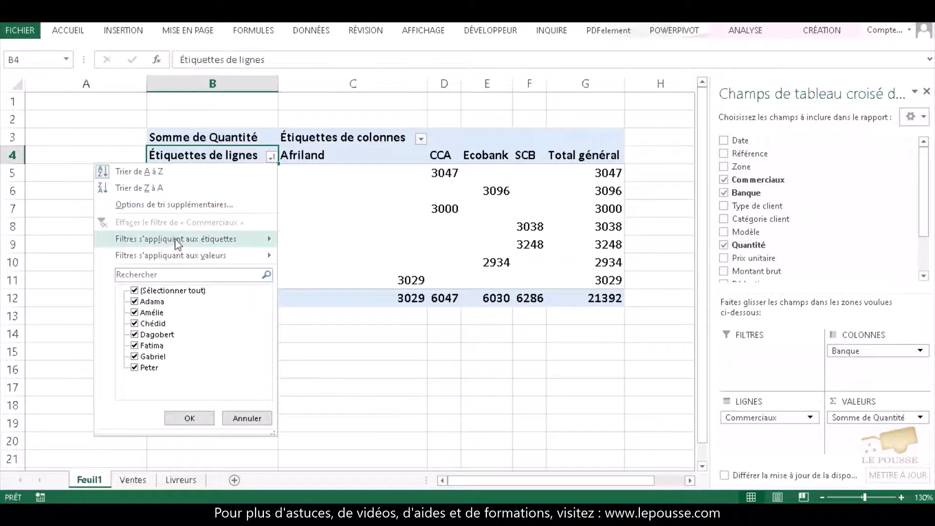
mouse_move(198, 244)
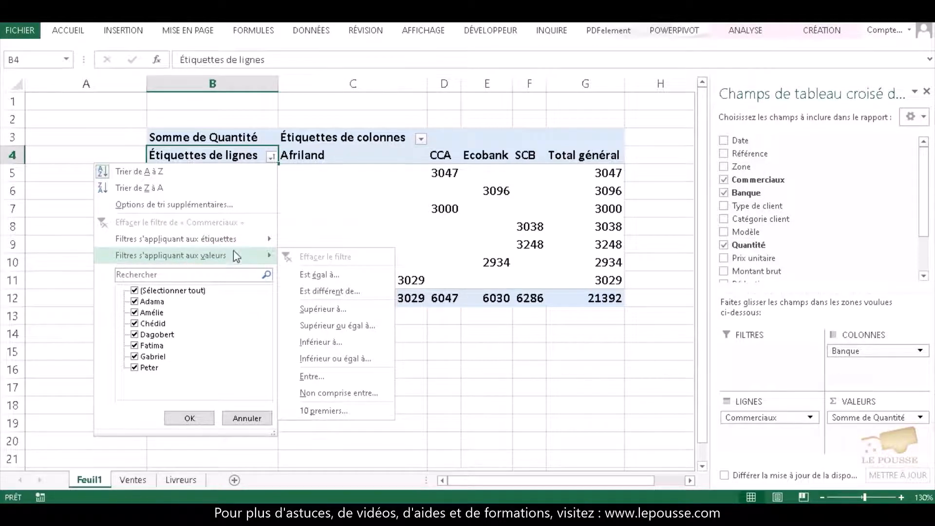
mouse_move(248, 245)
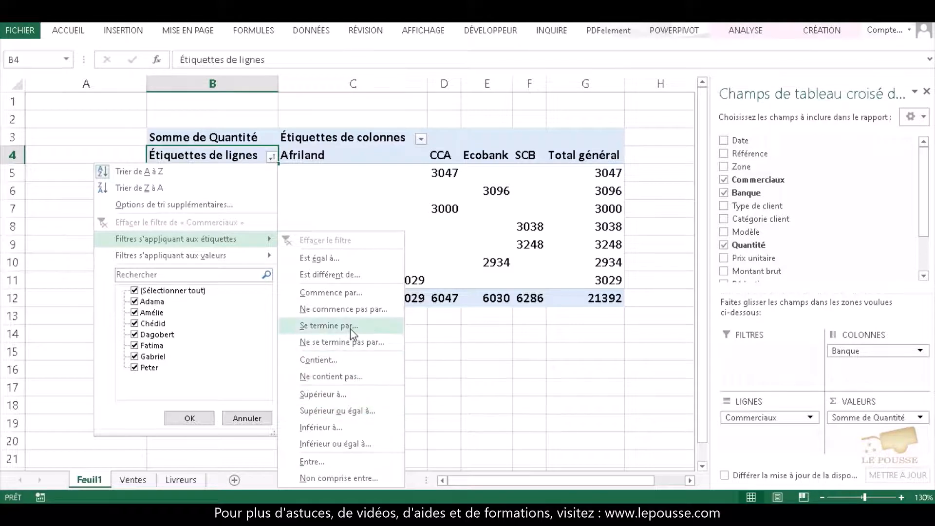
click(369, 332)
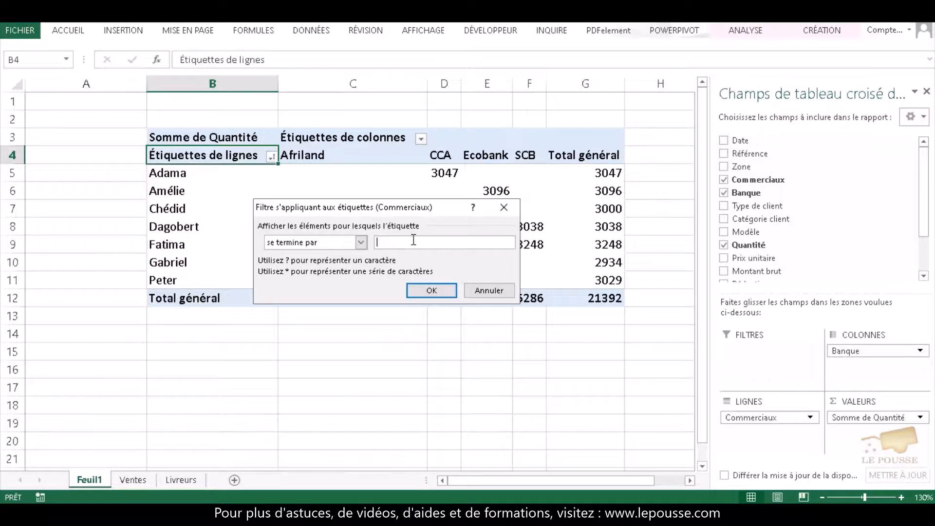
click(430, 291)
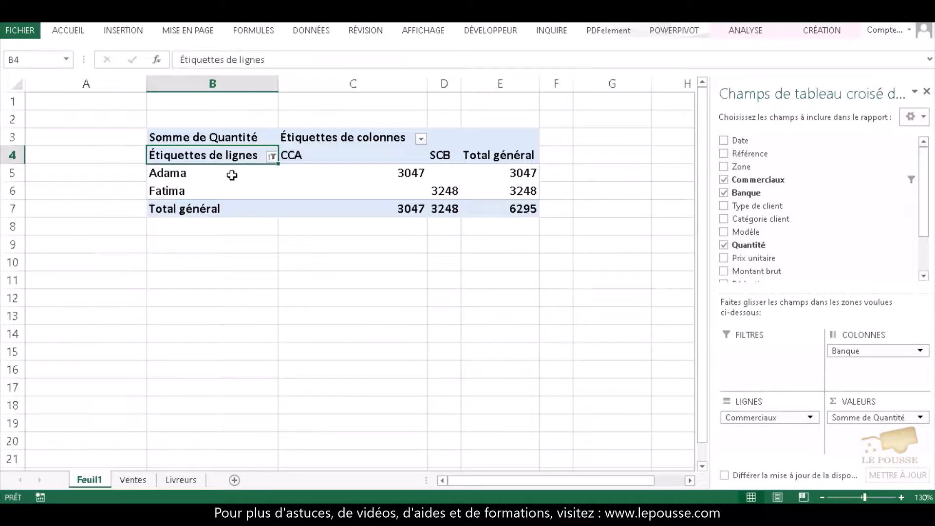
mouse_move(291, 204)
mouse_move(209, 189)
Clear the label filter from the Commerciaux row labels
click(271, 156)
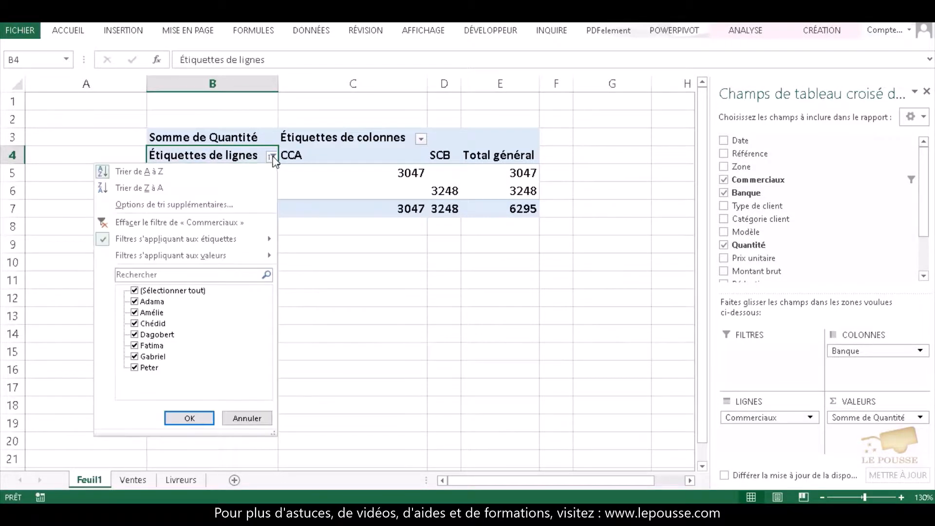
click(226, 222)
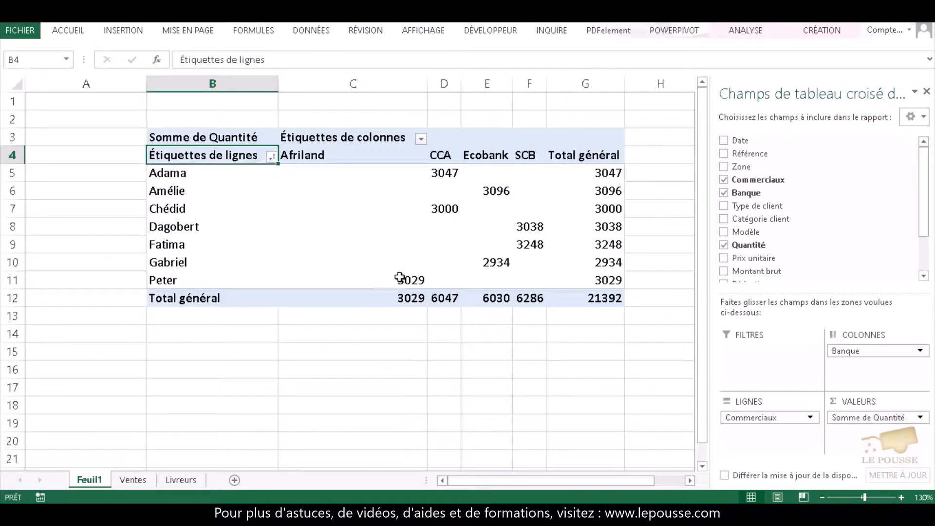